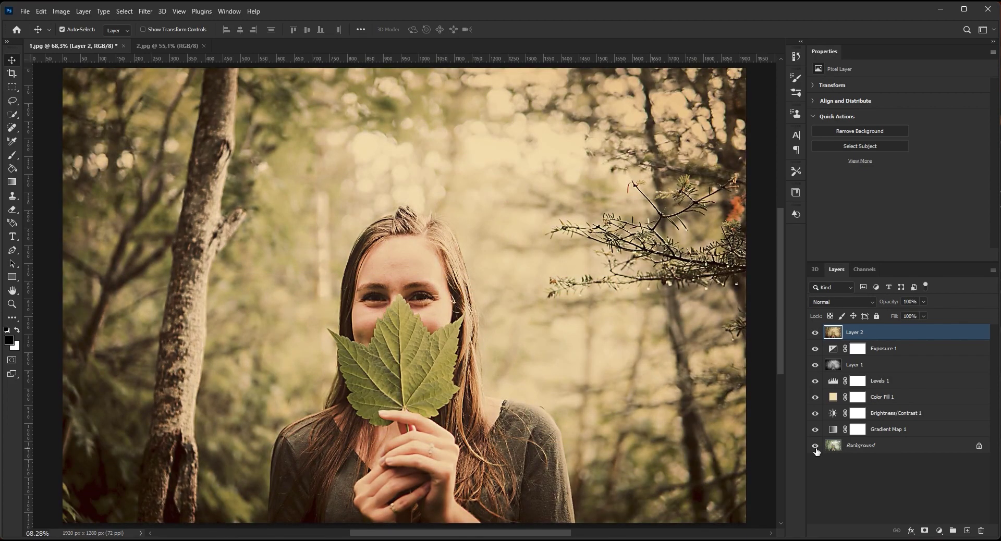
Switch to the 2.jpg document and add a Gradient Map adjustment layer above the Background
left_click(167, 45)
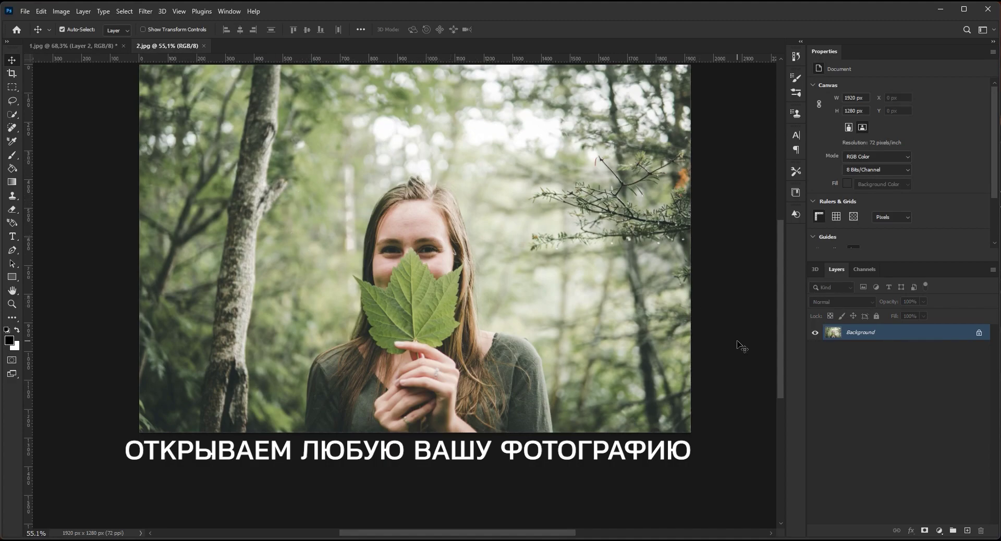
left_click(939, 531)
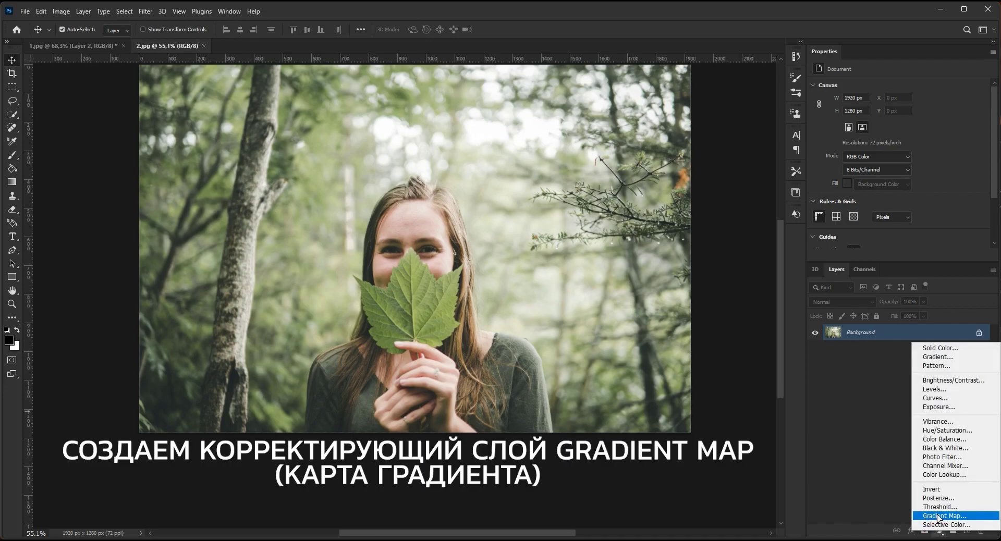
left_click(984, 518)
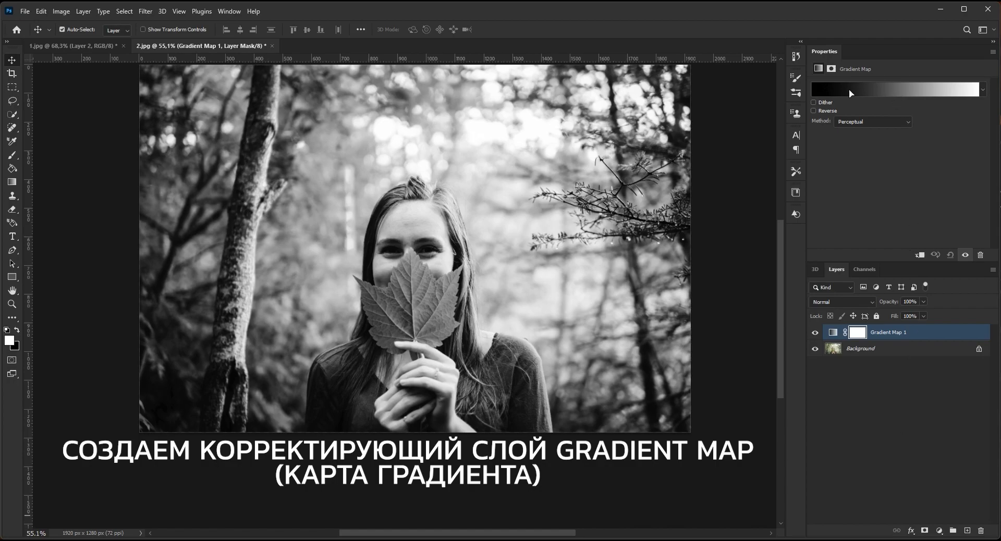
Edit the gradient map's gradient and set its dark stop at location 0 to deep purple #580059
left_click(888, 90)
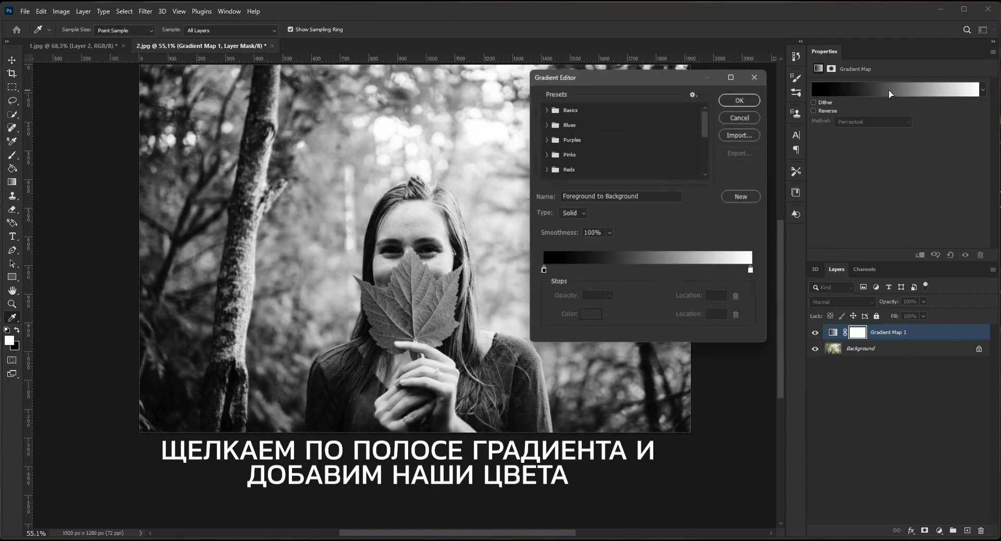
left_click(542, 272)
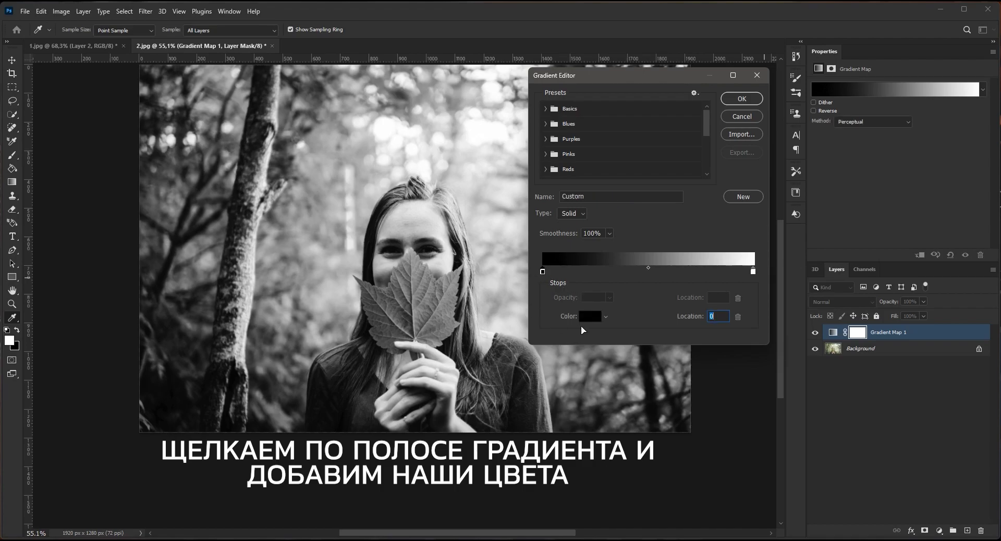
left_click(589, 315)
mouse_move(629, 203)
left_mouse_down()
mouse_move(631, 130)
mouse_move(631, 195)
left_mouse_up()
left_click(621, 157)
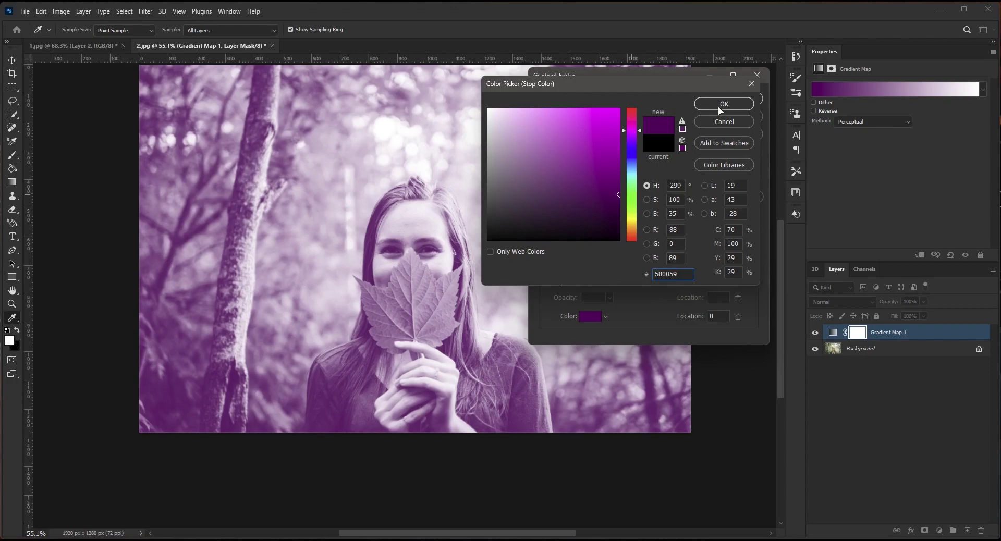
left_click(718, 106)
Set the gradient's light stop at location 100 to orange #fa8100 and accept the edited gradient
left_click(752, 272)
left_click(590, 316)
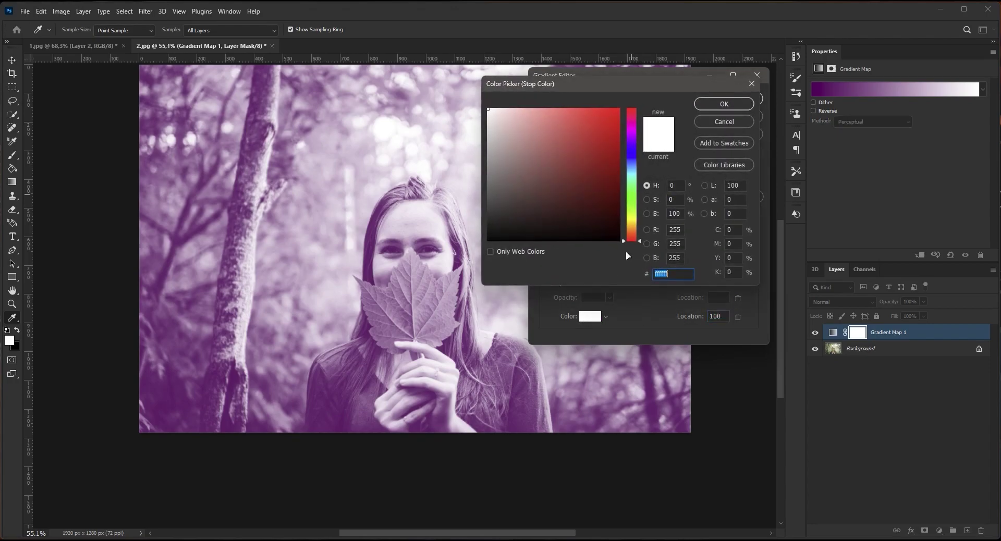
left_click(632, 230)
left_click_drag(608, 201, 646, 110)
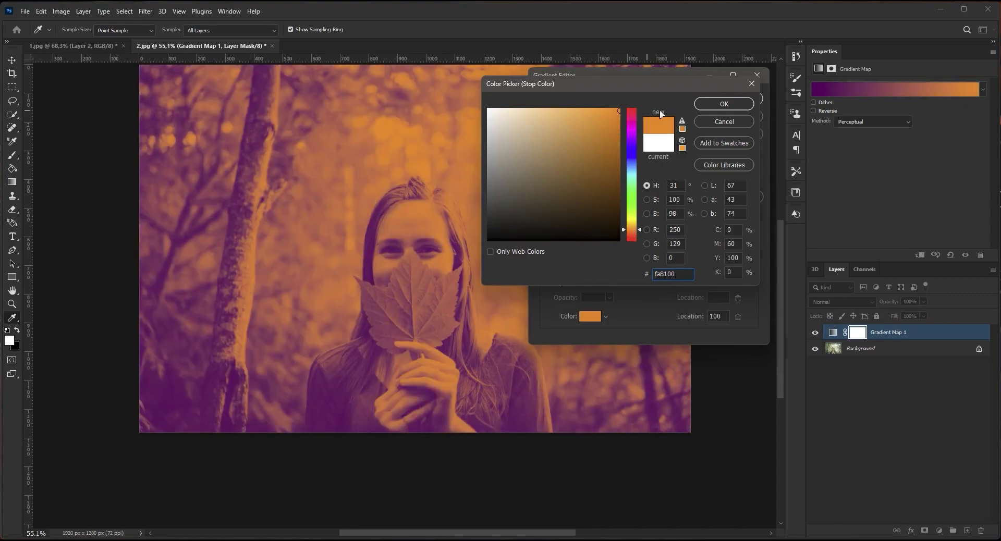
left_click(713, 106)
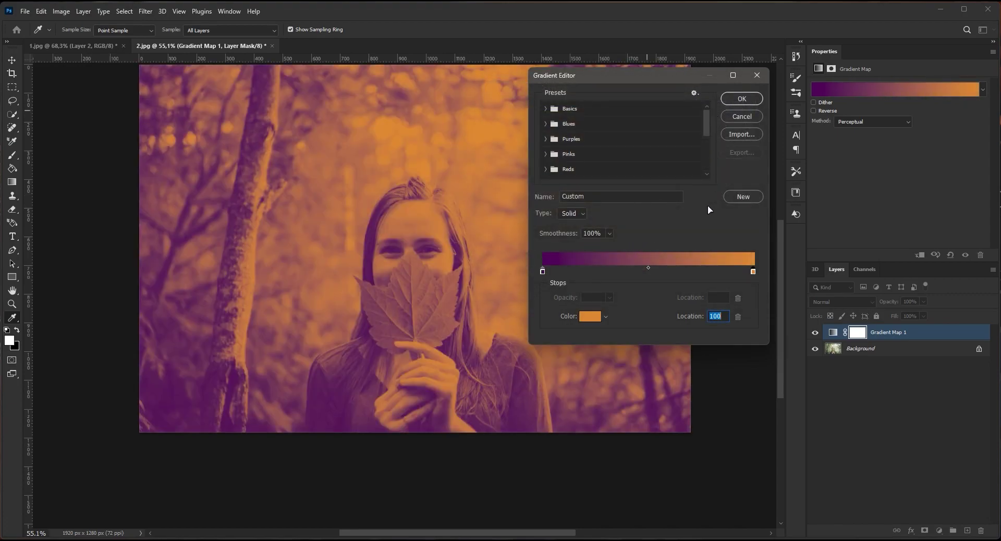
left_click(736, 101)
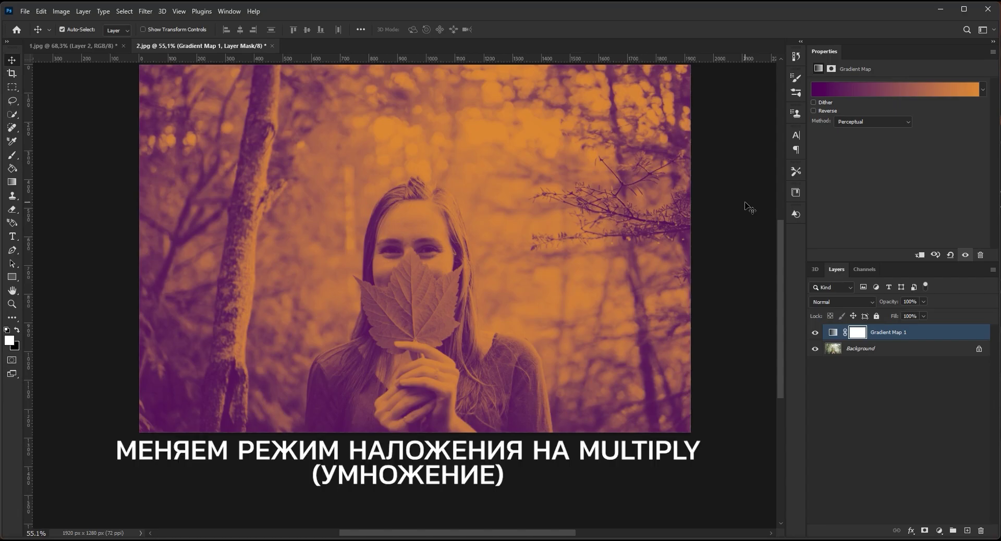
Blend the Gradient Map layer in Multiply mode at 30% opacity and compare the photo with and without it
left_click(871, 301)
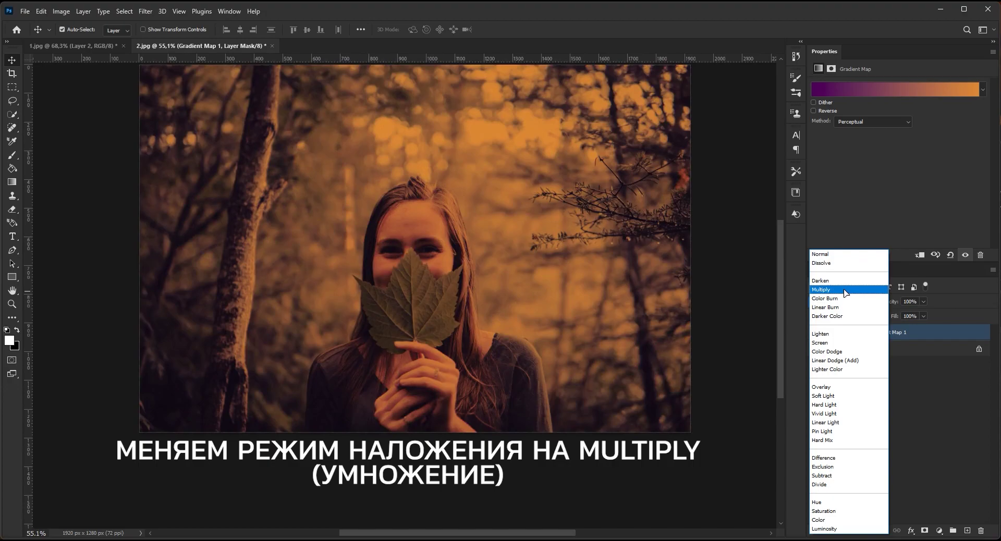
left_click(843, 289)
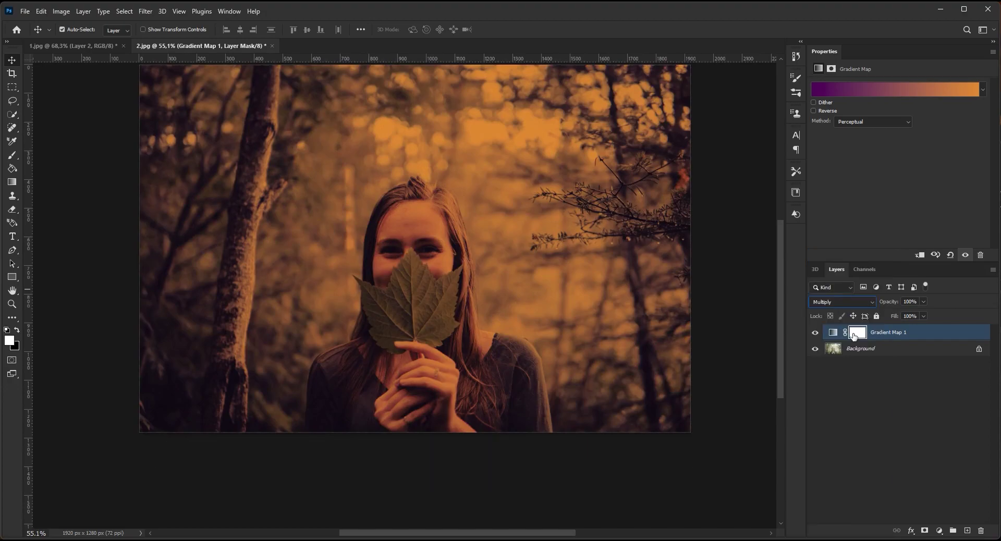
left_click(922, 301)
left_click_drag(923, 313, 892, 316)
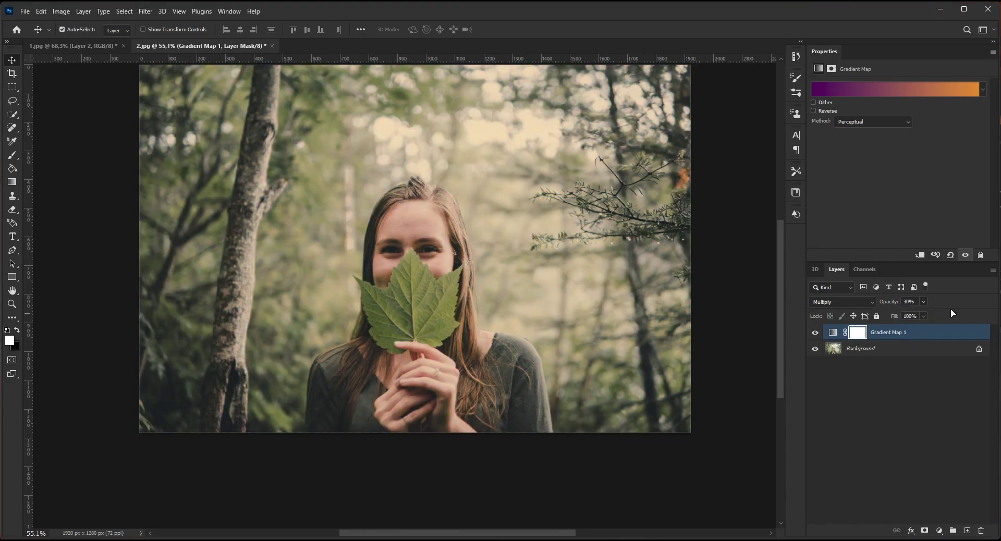
left_click(814, 334)
left_click(815, 333)
left_click(815, 333)
left_click(814, 333)
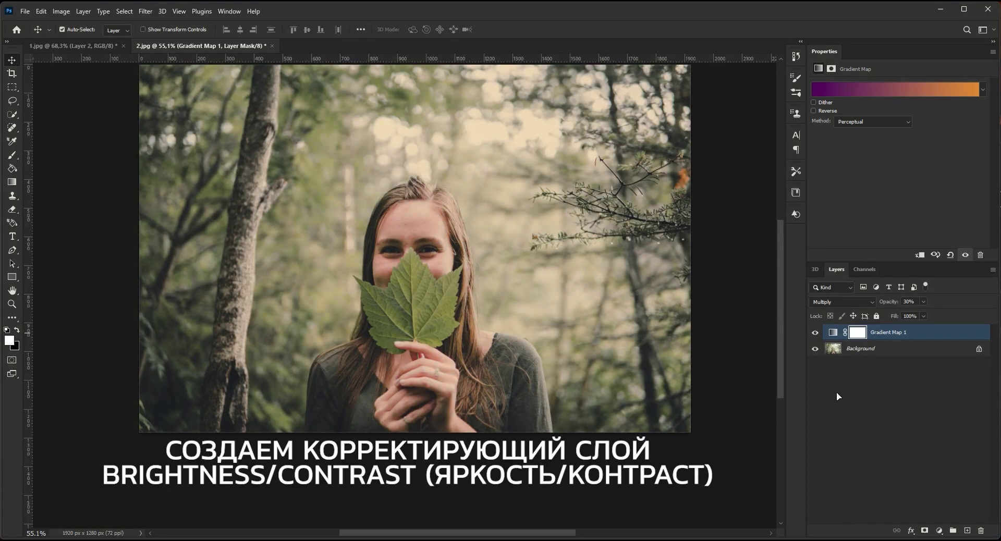
Add a Brightness/Contrast adjustment layer on top with brightness 20 and contrast 30
left_click(938, 531)
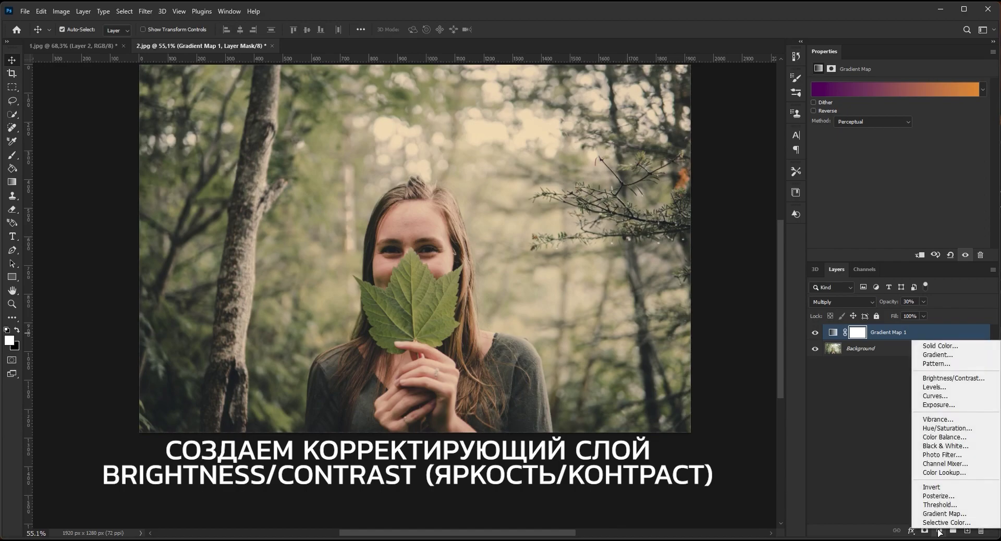
left_click(960, 379)
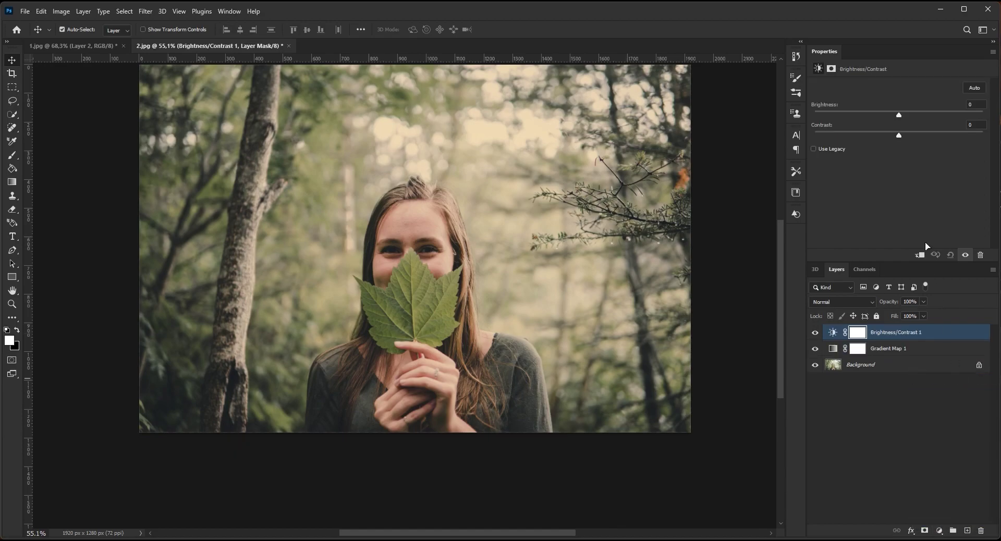
left_click_drag(899, 119, 911, 119)
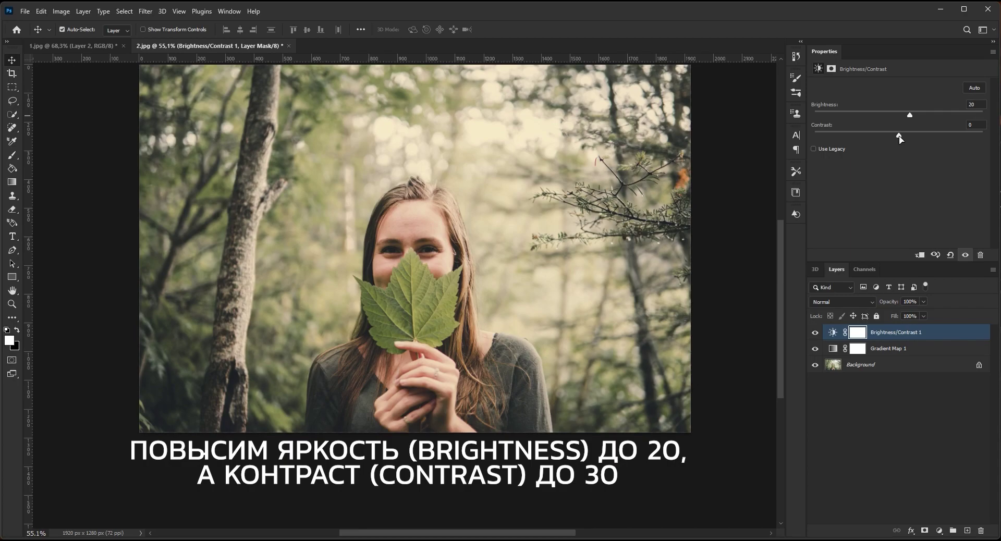
left_click_drag(899, 137, 925, 139)
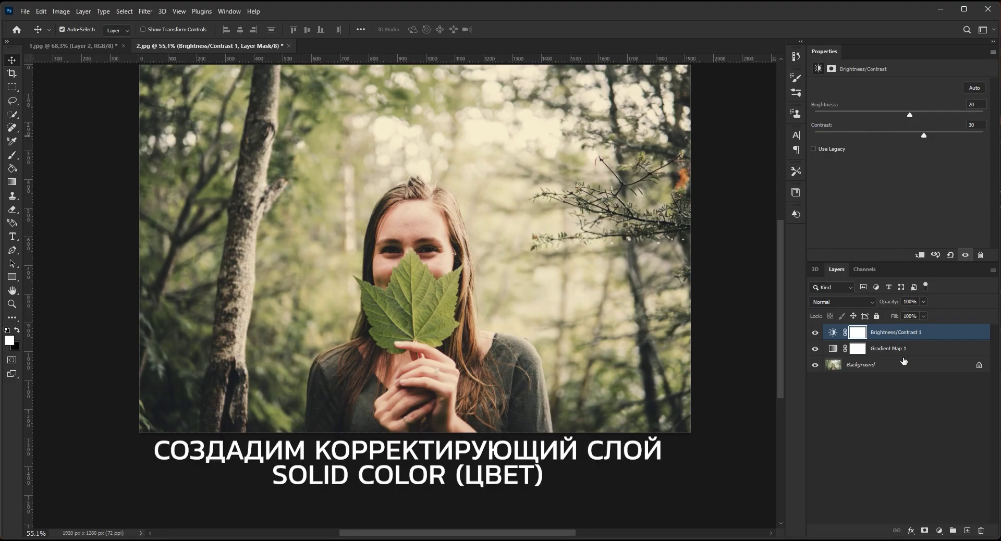
Add a Solid Color fill layer in light beige #ffde9e and set its blend mode to Multiply
left_click(938, 529)
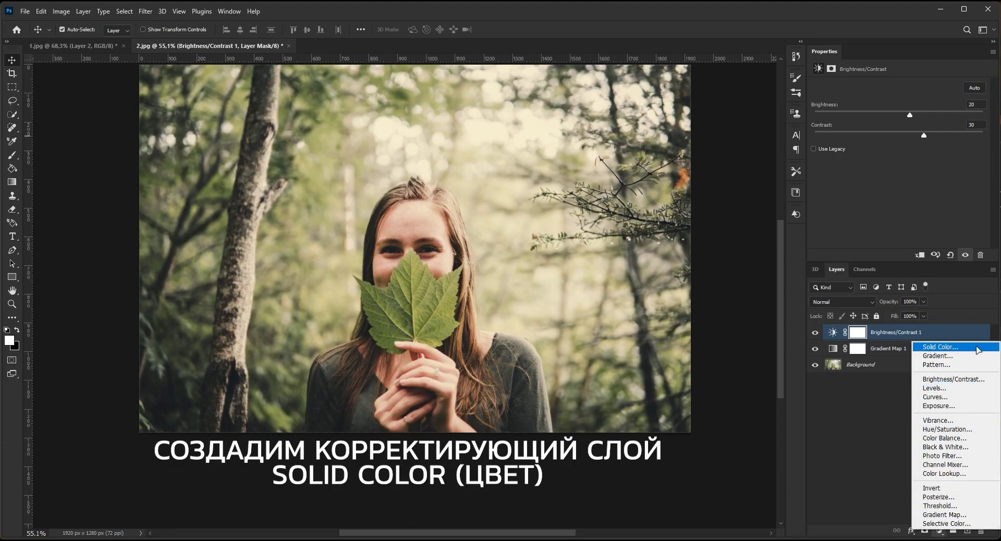
left_click(920, 348)
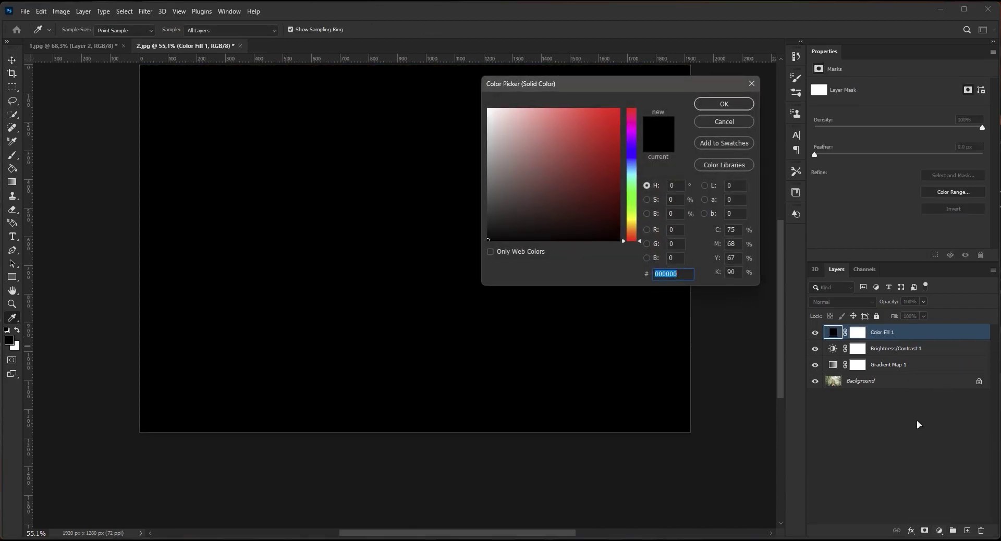
left_click_drag(632, 238, 632, 229)
mouse_move(529, 112)
left_mouse_down()
mouse_move(525, 95)
mouse_move(538, 94)
left_mouse_up()
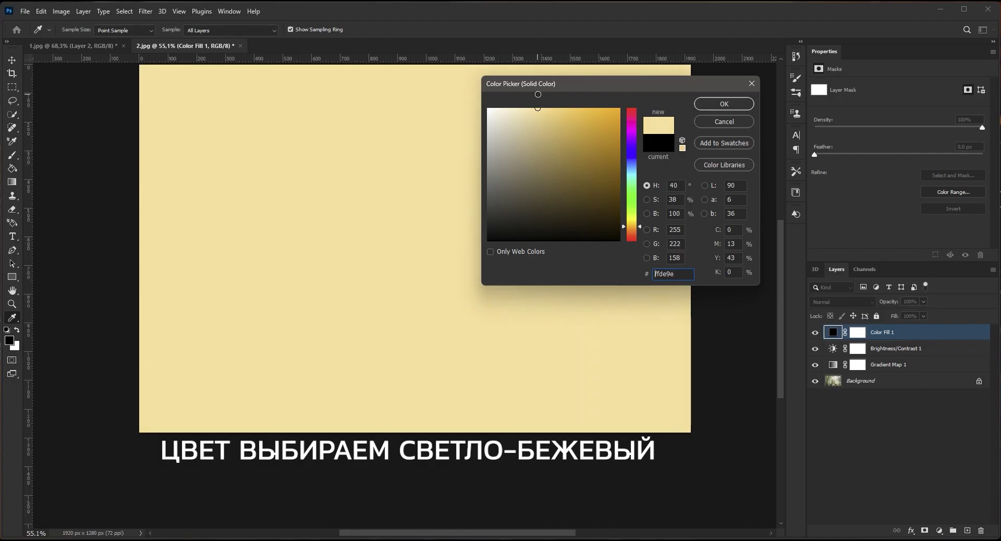
left_click(712, 105)
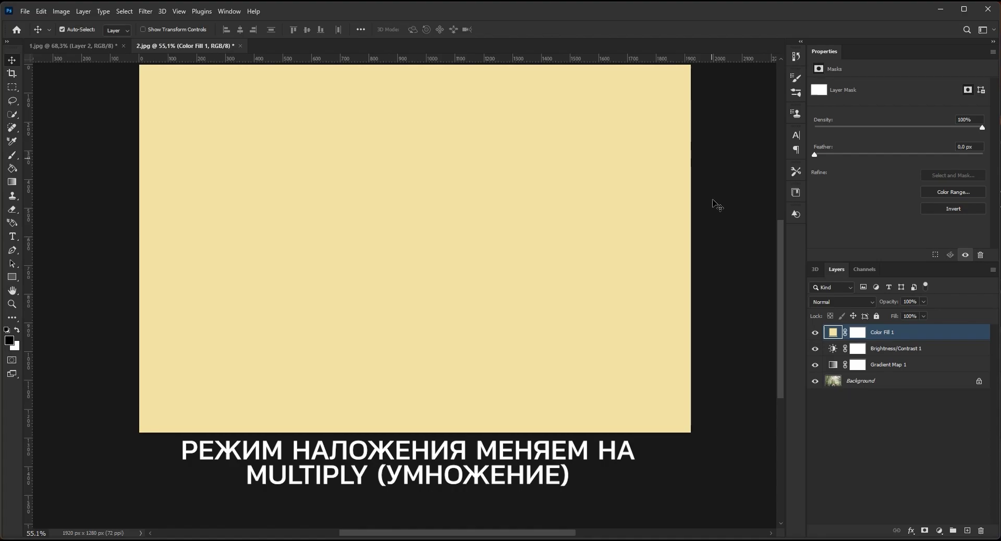
left_click(828, 304)
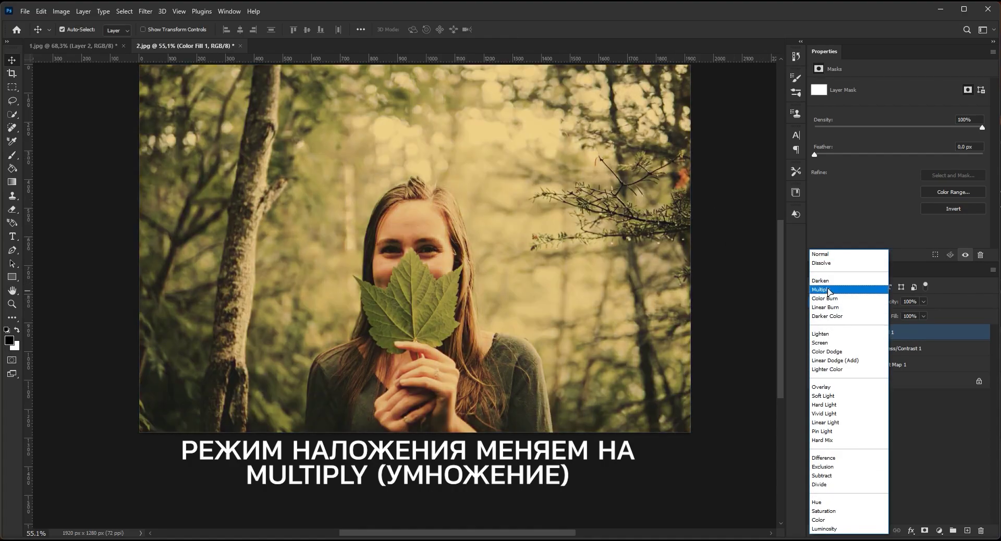
left_click(829, 290)
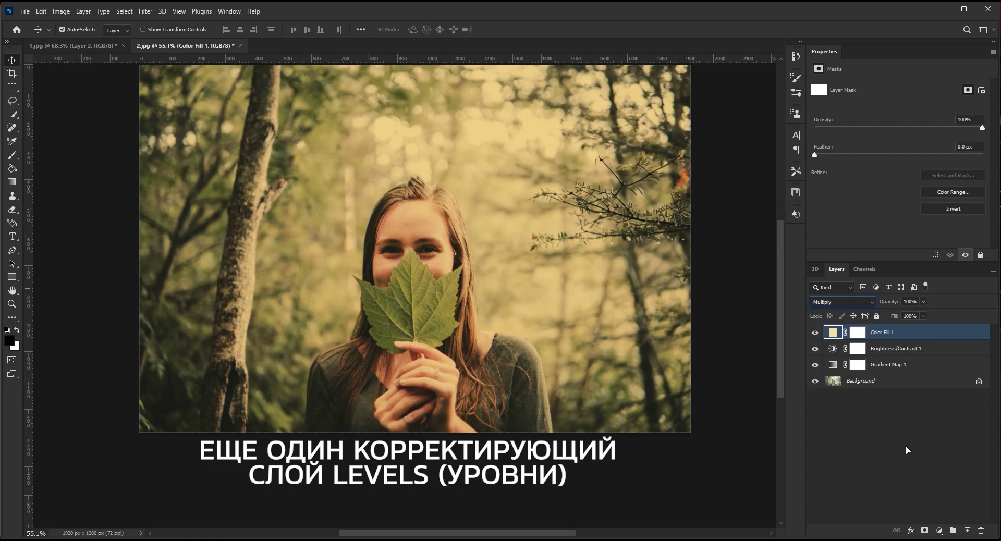
Add a Levels adjustment layer with the RGB midtone input at 1.21 and the Red channel's output black level at 26
left_click(939, 530)
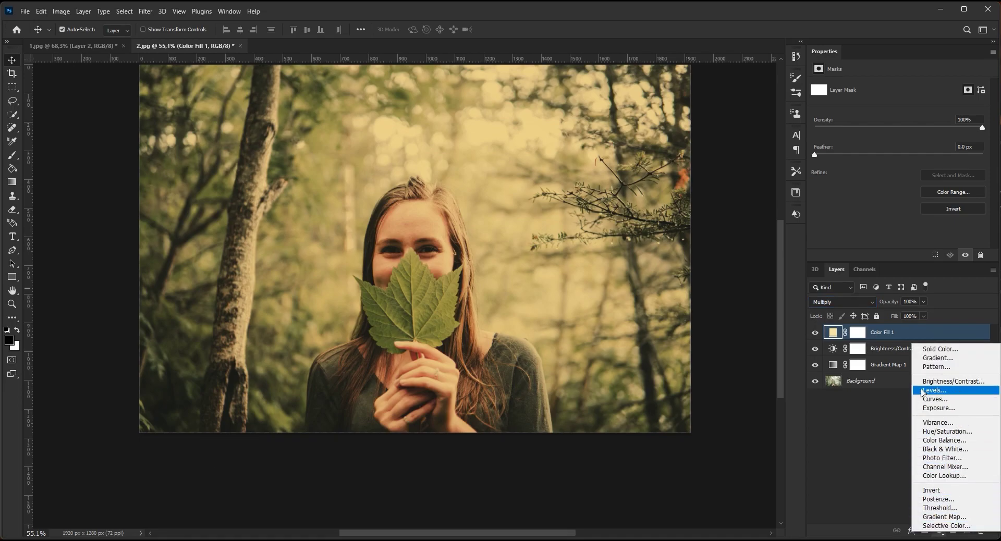
left_click(960, 391)
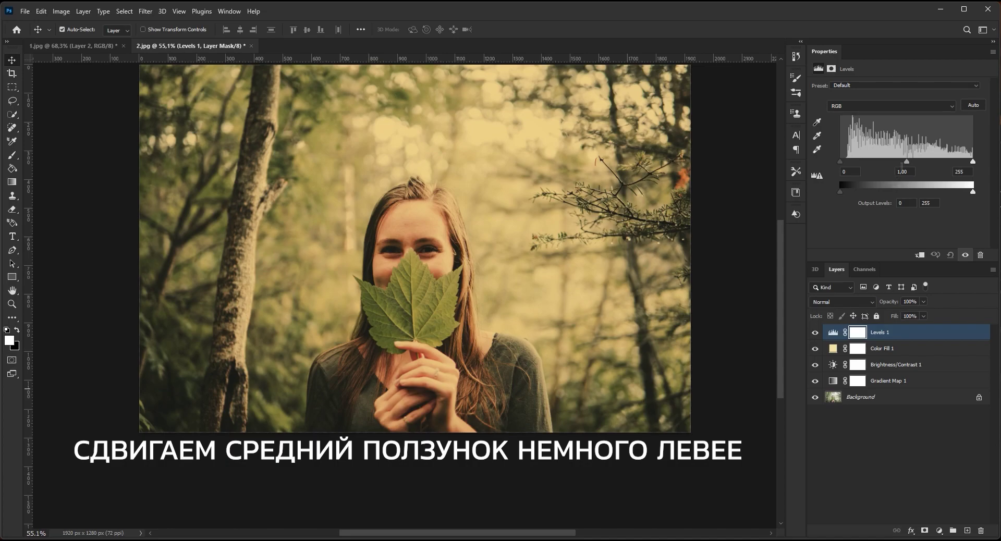
left_click_drag(907, 162, 898, 164)
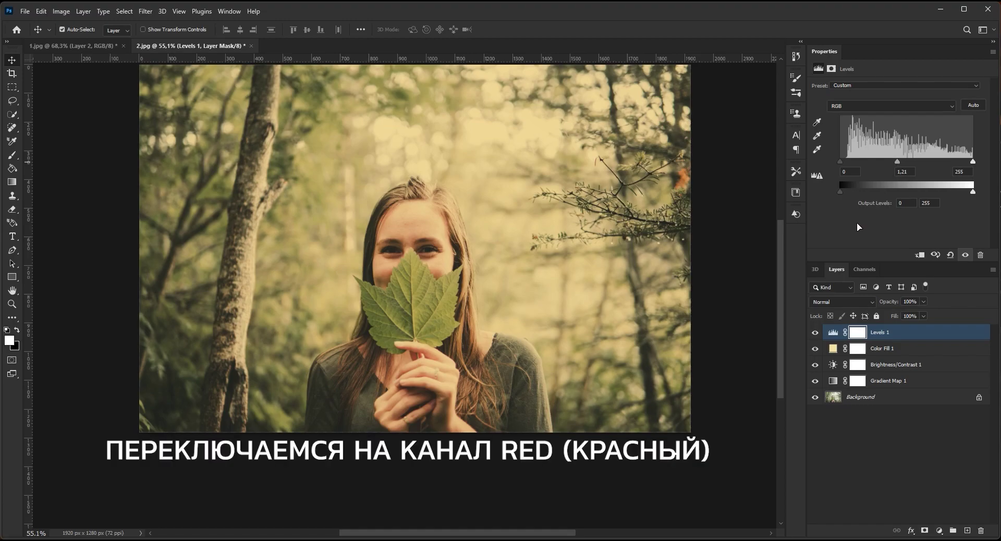
left_click(868, 105)
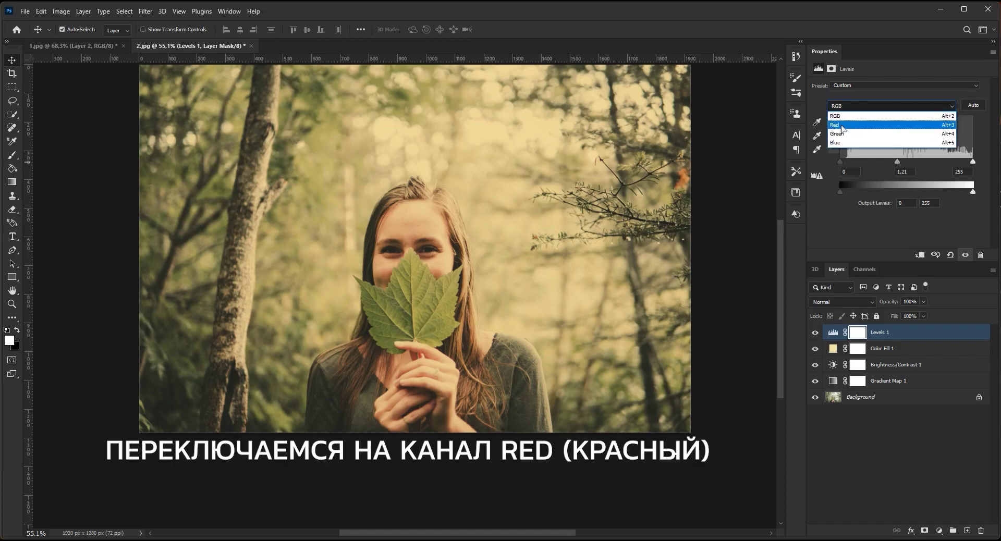
left_click(889, 127)
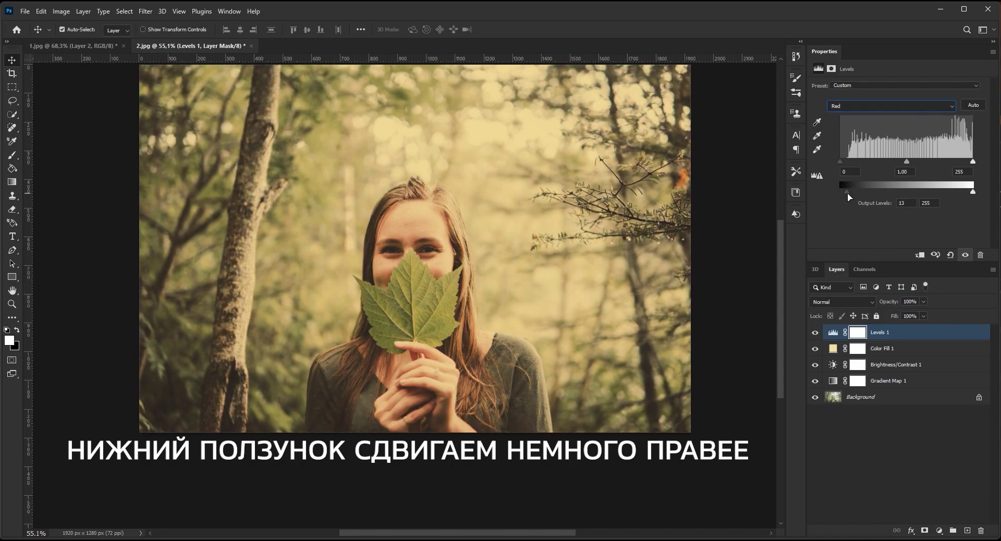
left_click_drag(854, 193, 851, 193)
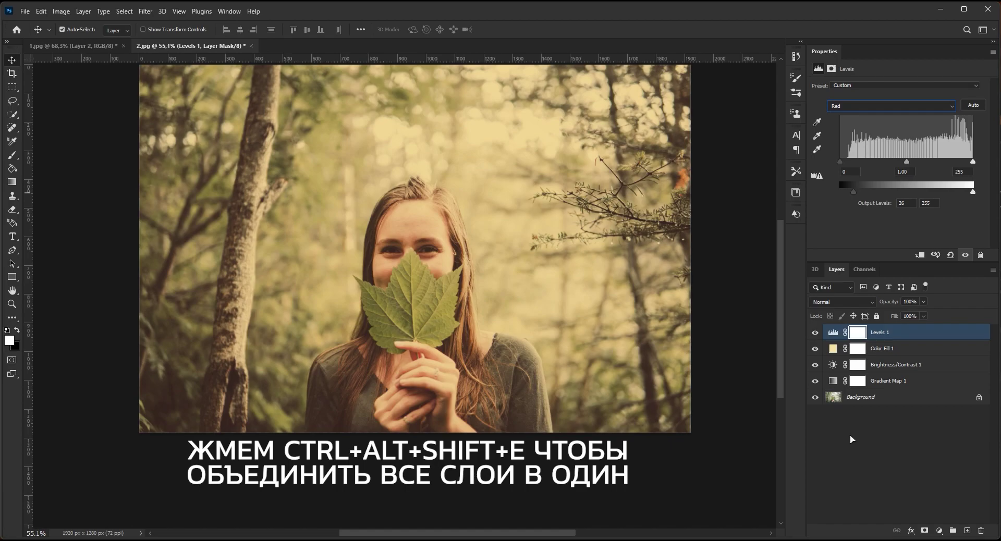
Stamp a desaturated copy of all visible layers on top of the stack and set its blend mode to Soft Light
key("ctrl+alt+shift+e")
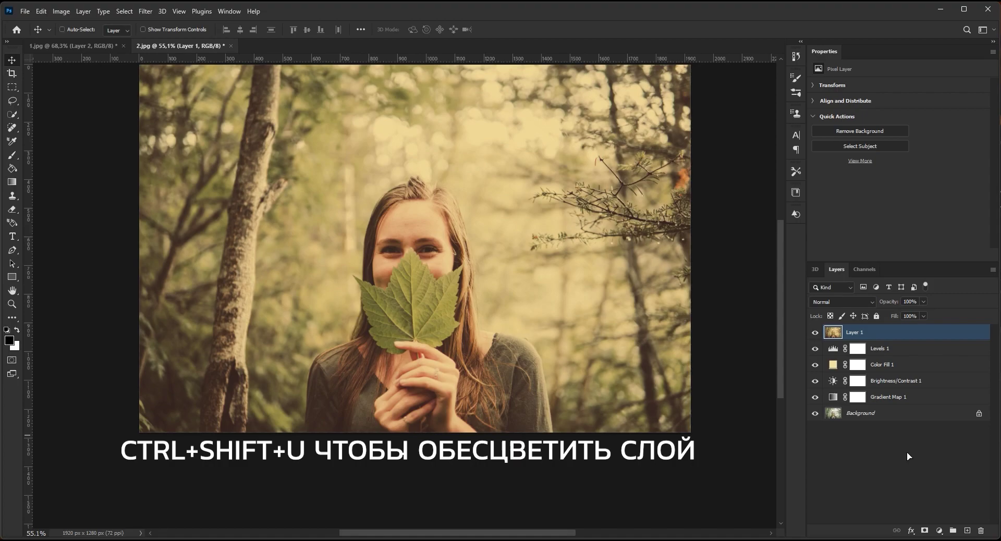
key("ctrl+shift+u")
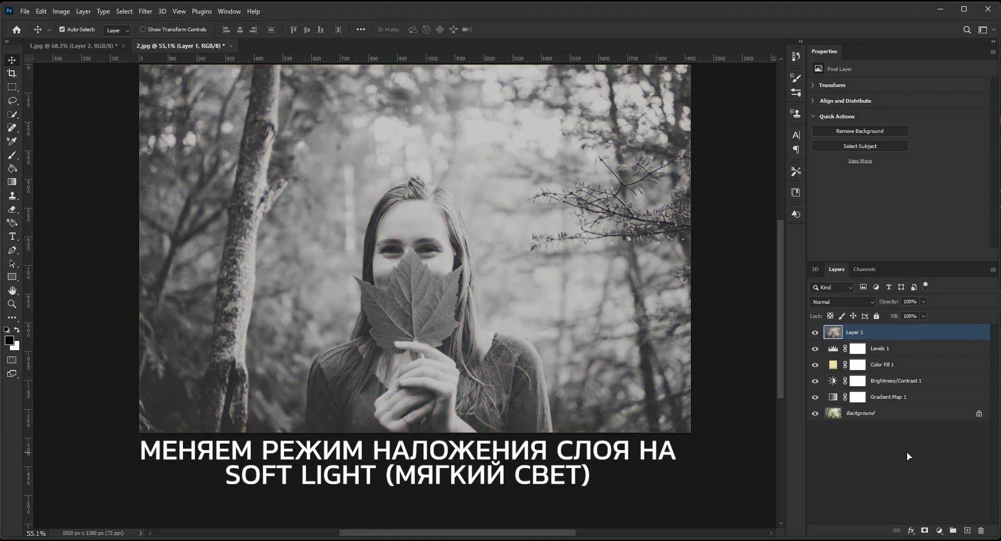
left_click(873, 302)
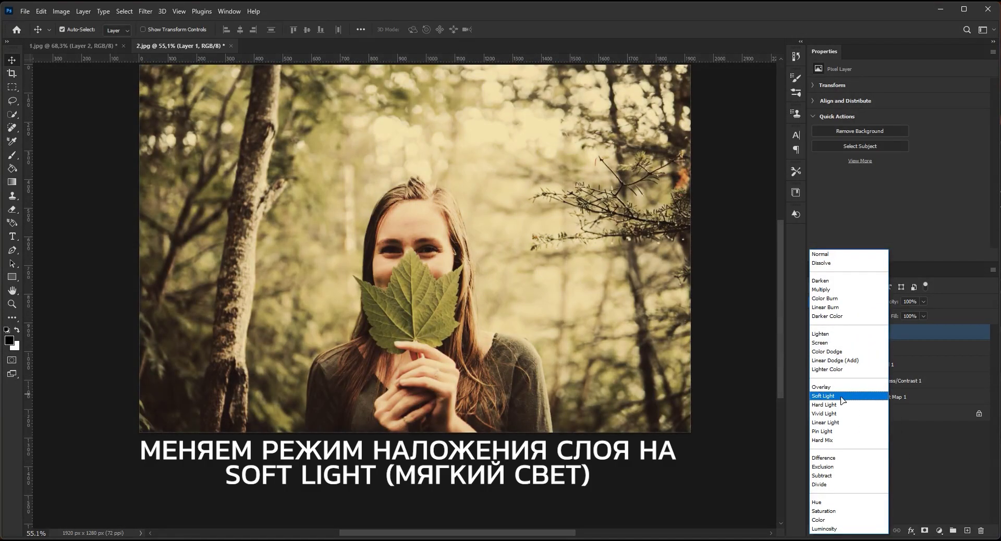
left_click(853, 398)
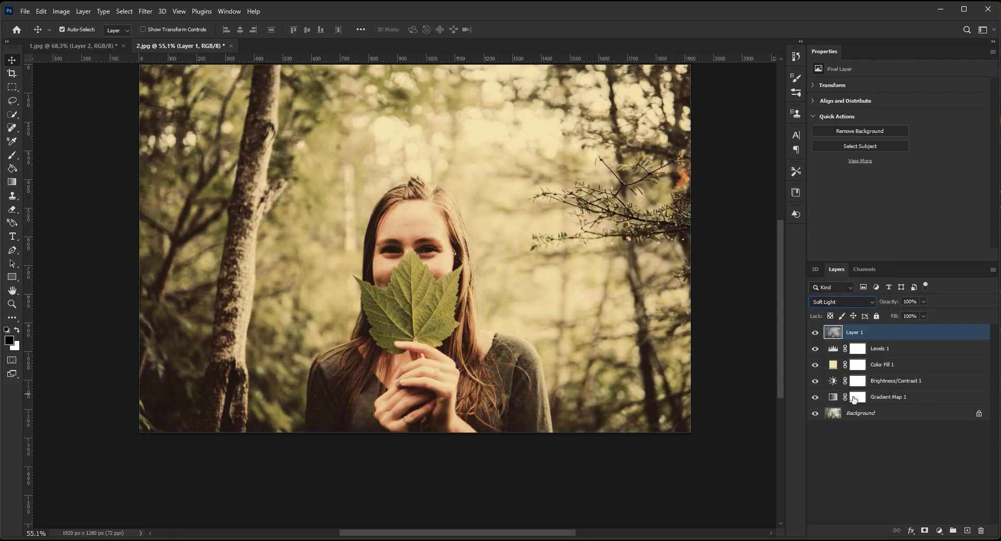
left_click(866, 451)
left_click(886, 332)
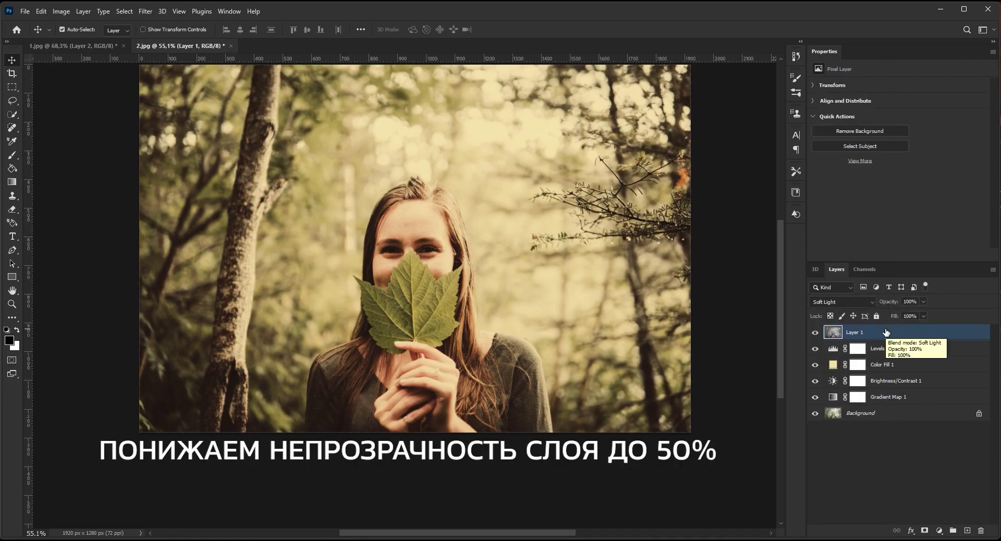
Lower the desaturated Soft Light layer's opacity to 50% and apply a Camera Raw Filter vignette of -100 to it
left_click(909, 301)
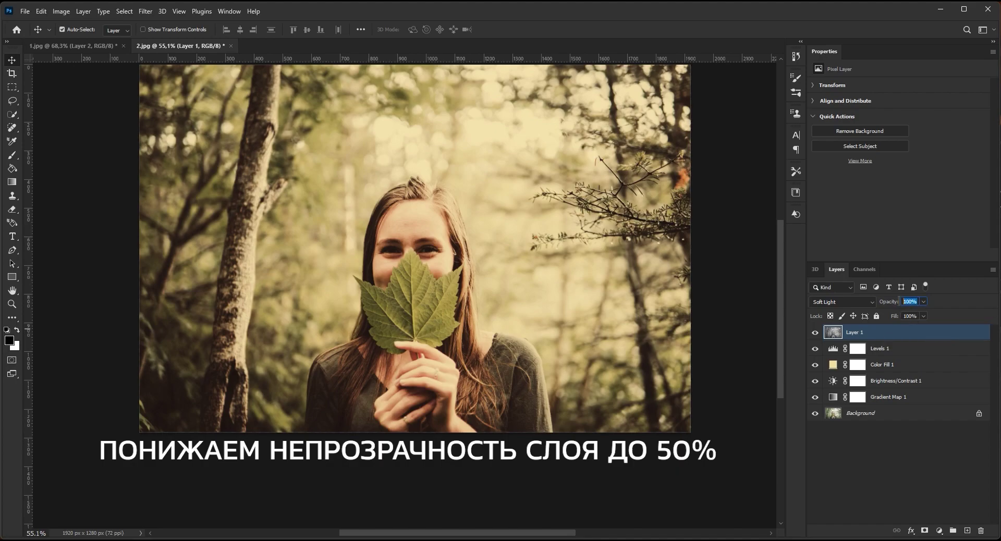
type("50")
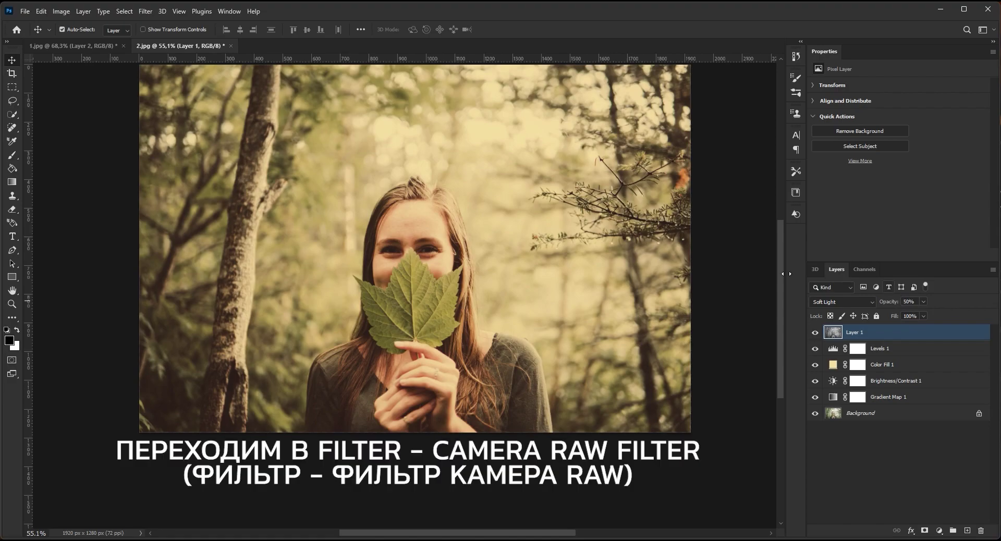
left_click(145, 11)
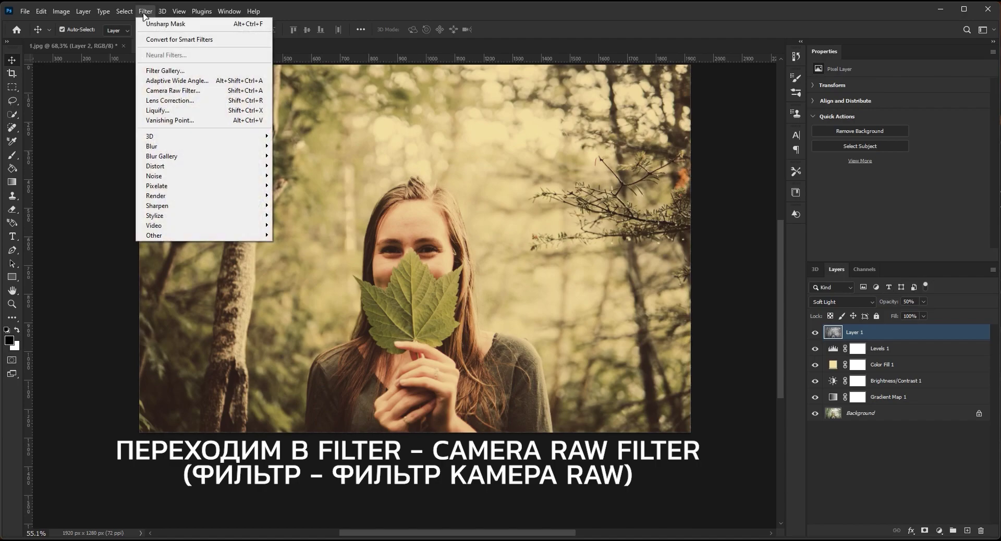
left_click(159, 91)
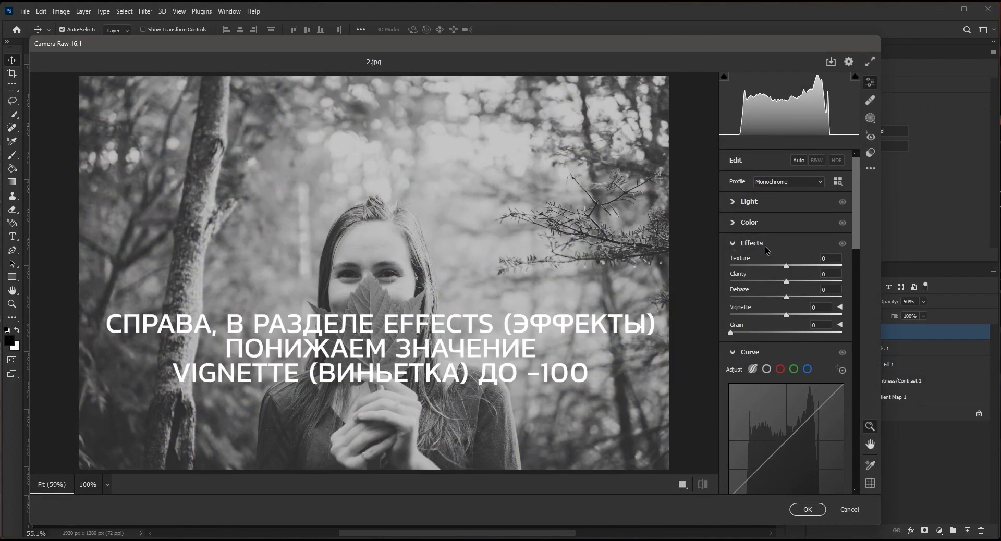
left_click(734, 247)
left_click(731, 247)
left_click_drag(788, 315, 727, 316)
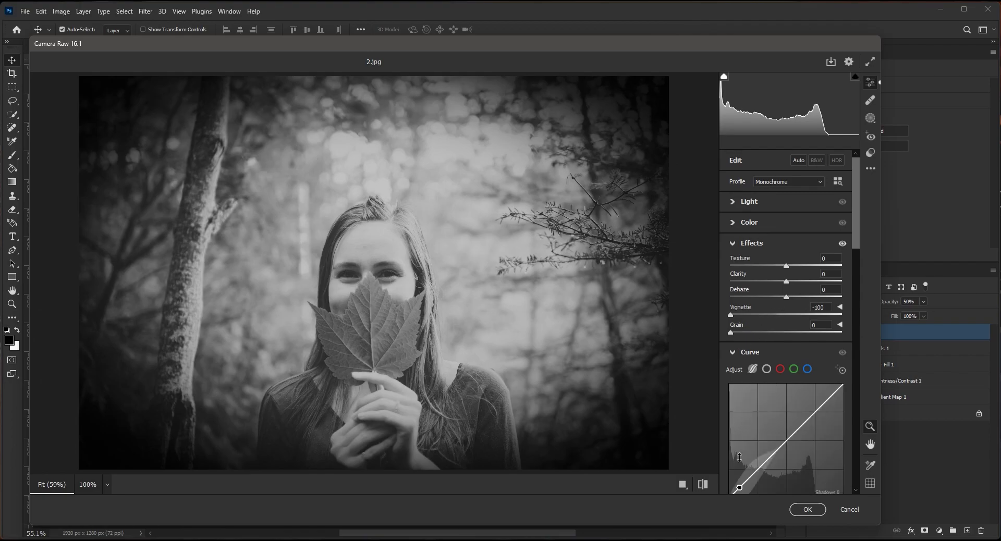
left_click(807, 509)
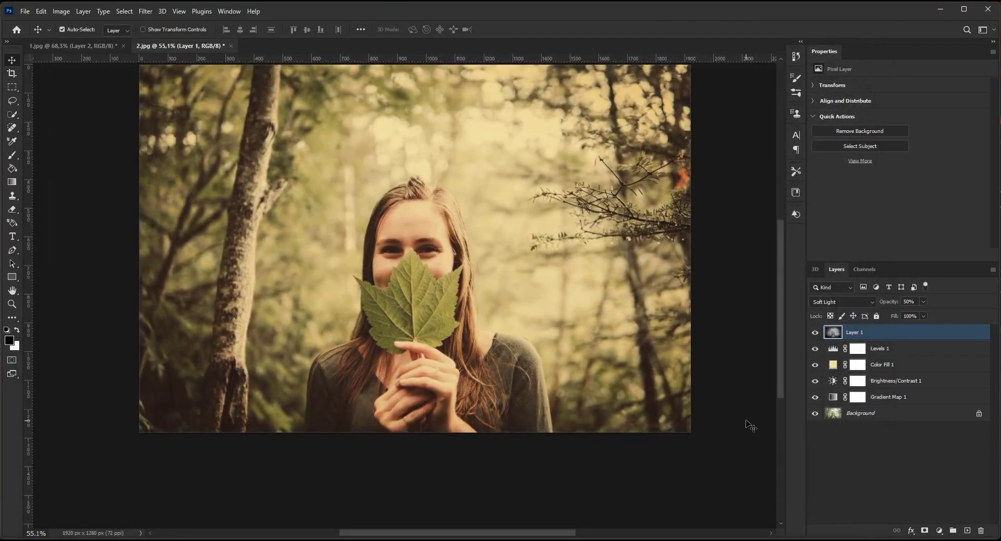
left_click(815, 332)
left_click(815, 334)
Add an Exposure adjustment layer on top of the stack with the offset at +0.0170
left_click(938, 531)
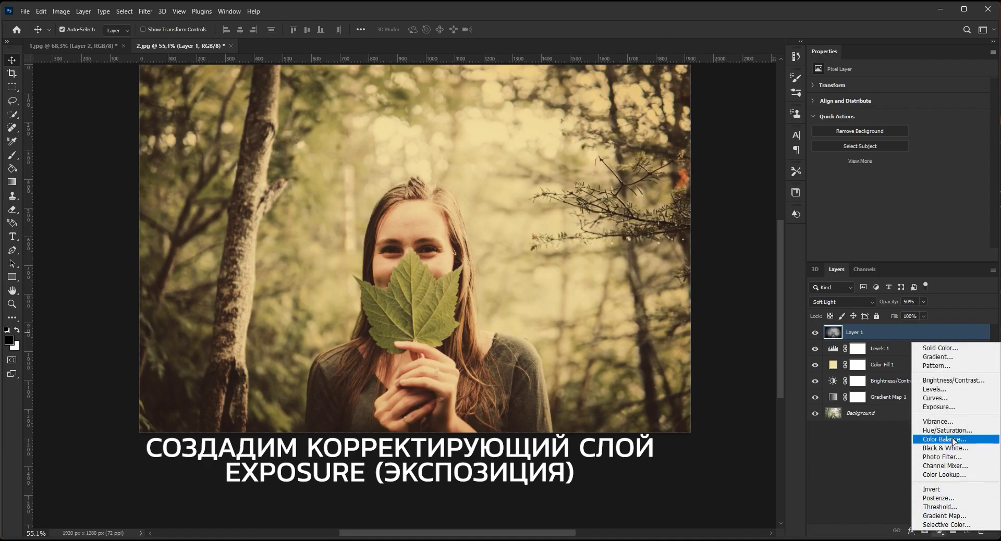
left_click(938, 406)
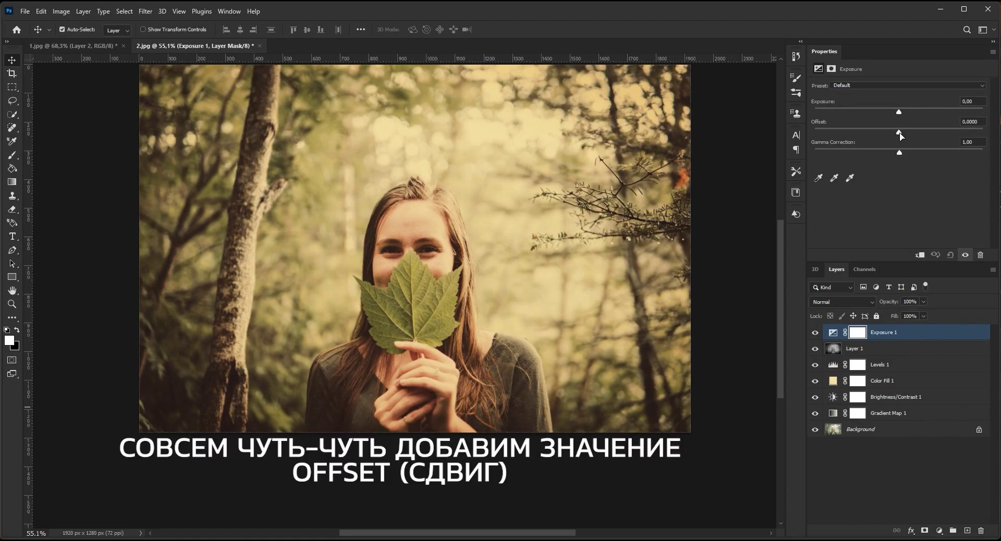
left_click_drag(899, 134, 903, 135)
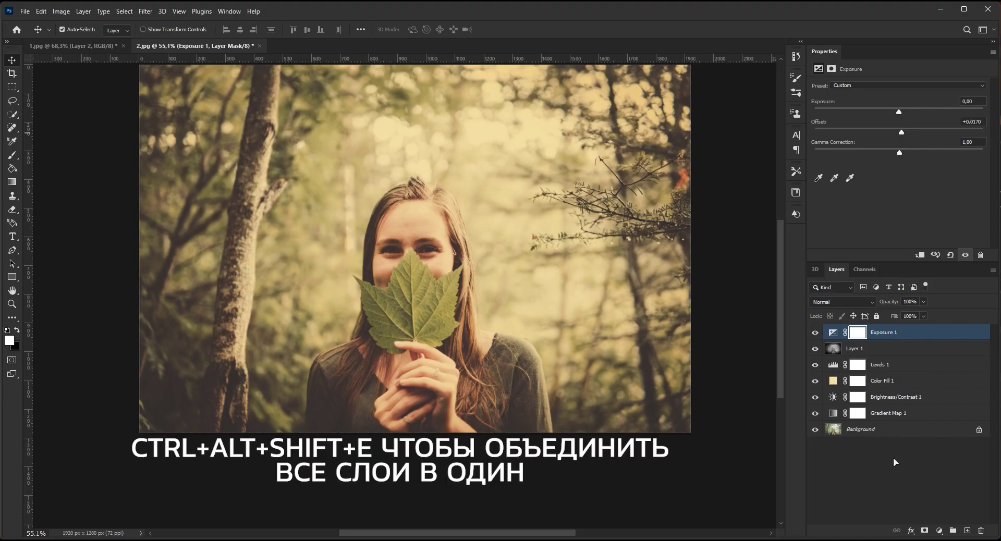
Stamp all visible layers into a new top layer and sharpen it with Unsharp Mask at amount 100%, radius 3.0 pixels and threshold 5
key("ctrl+alt+shift+e")
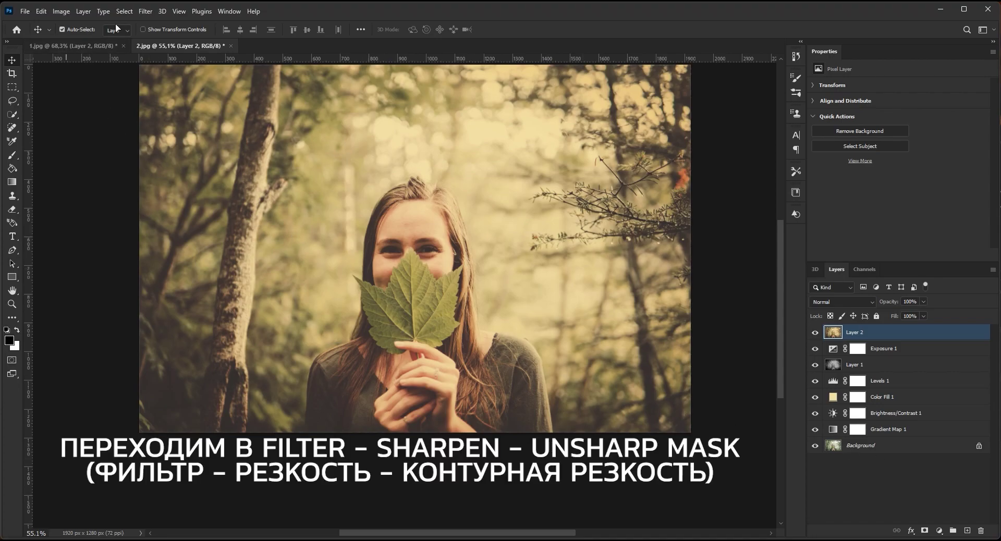
left_click(145, 12)
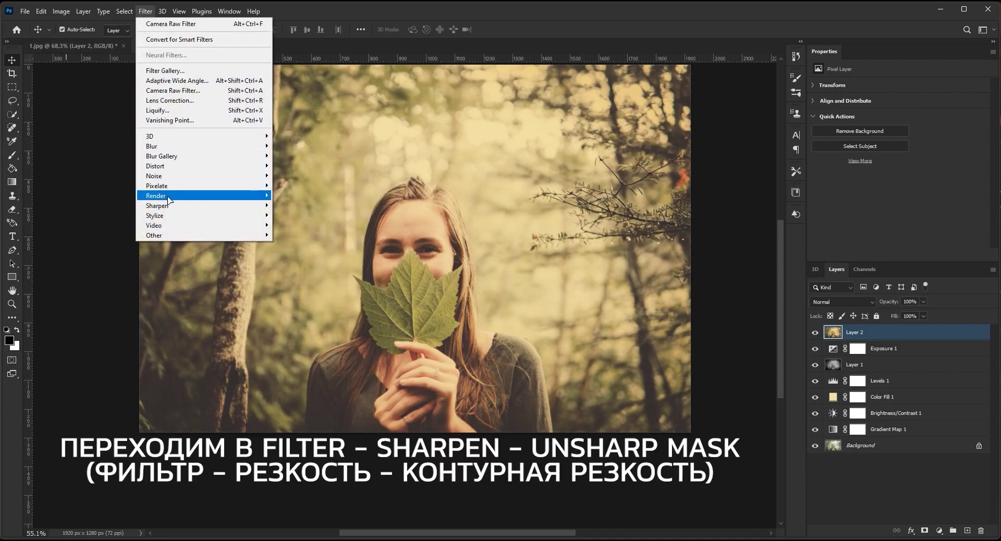
mouse_move(251, 206)
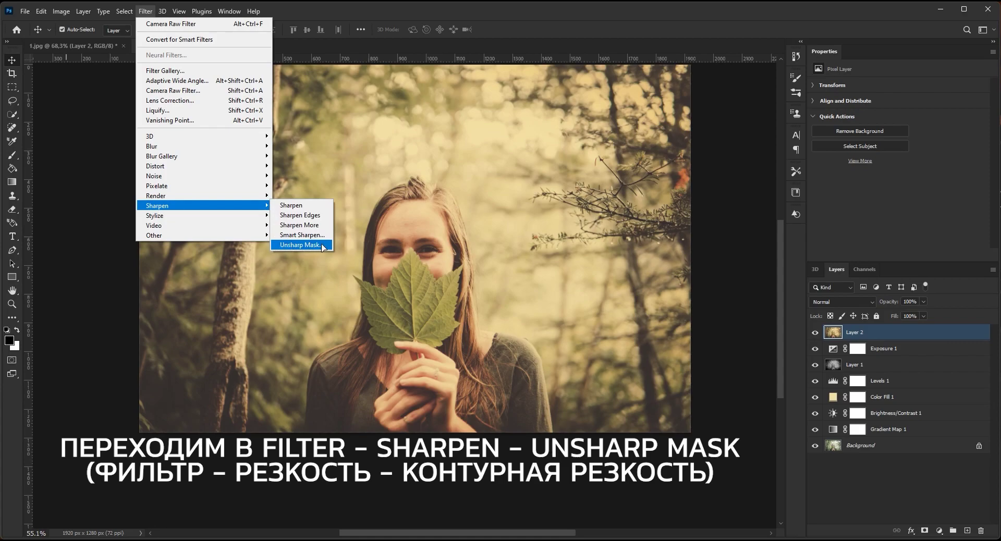
left_click(304, 245)
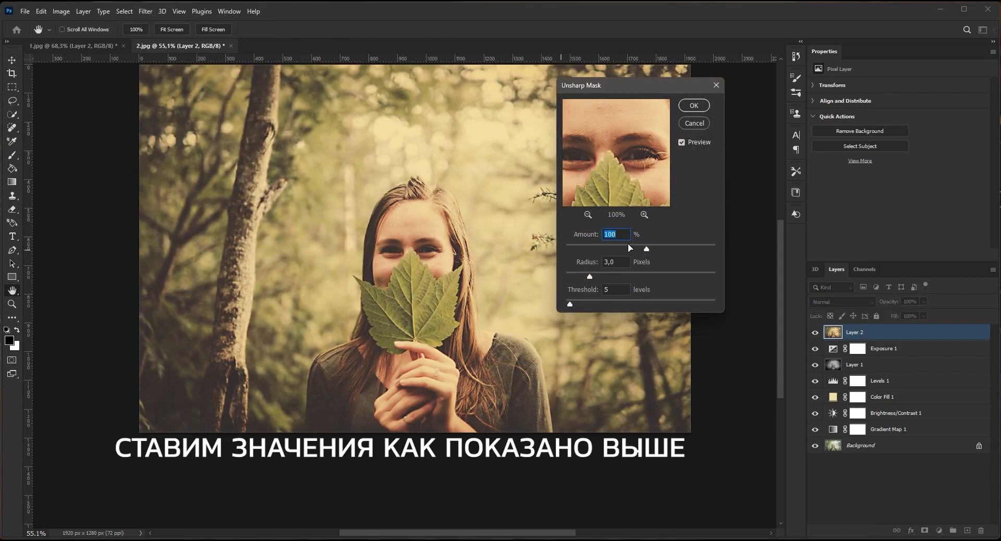
left_click(618, 234)
key("Tab")
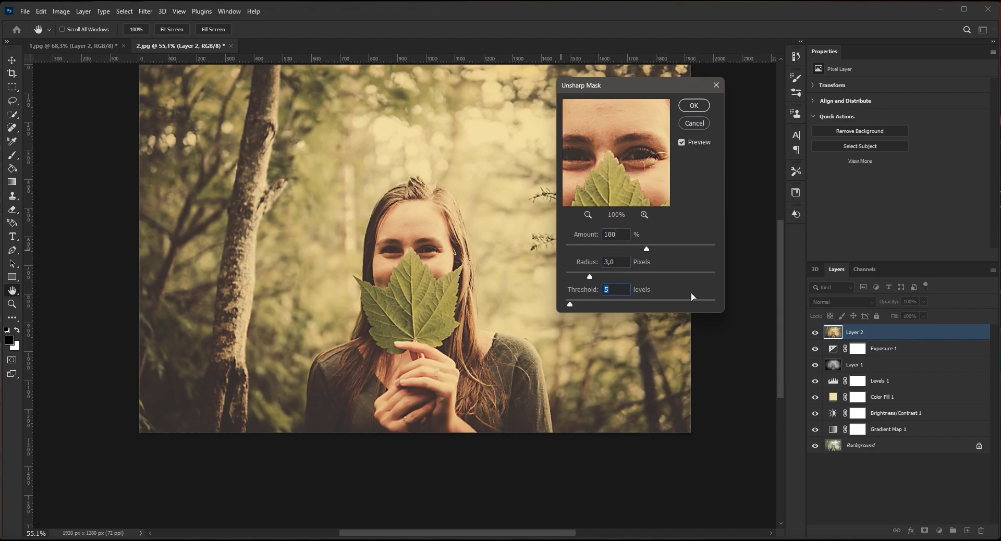
left_click(687, 106)
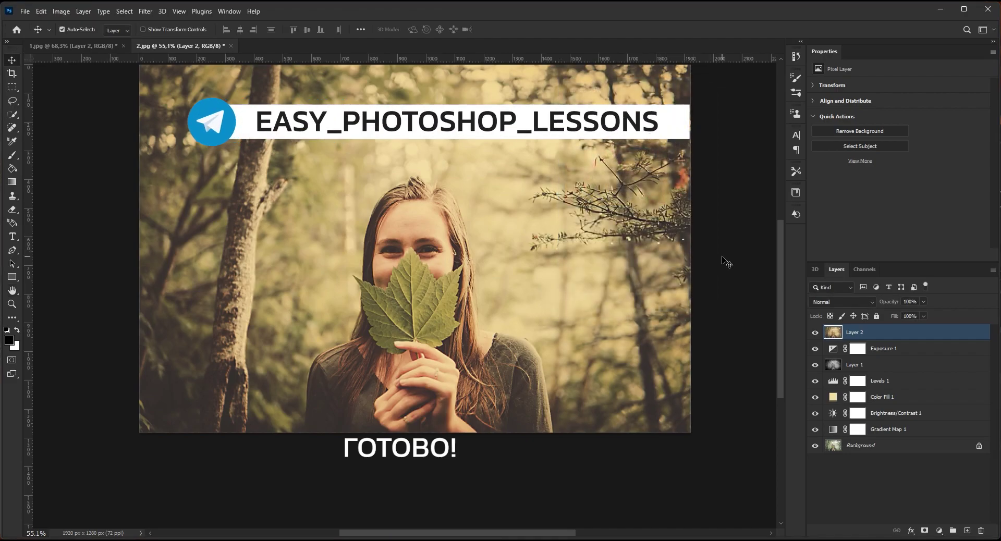